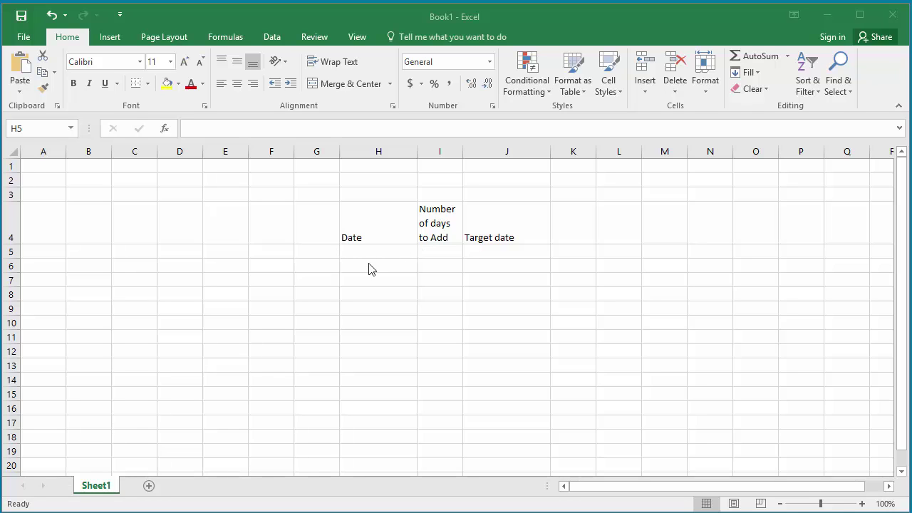
Select the empty cells H5 through H17 beneath the Date heading.
key(alt+Tab)
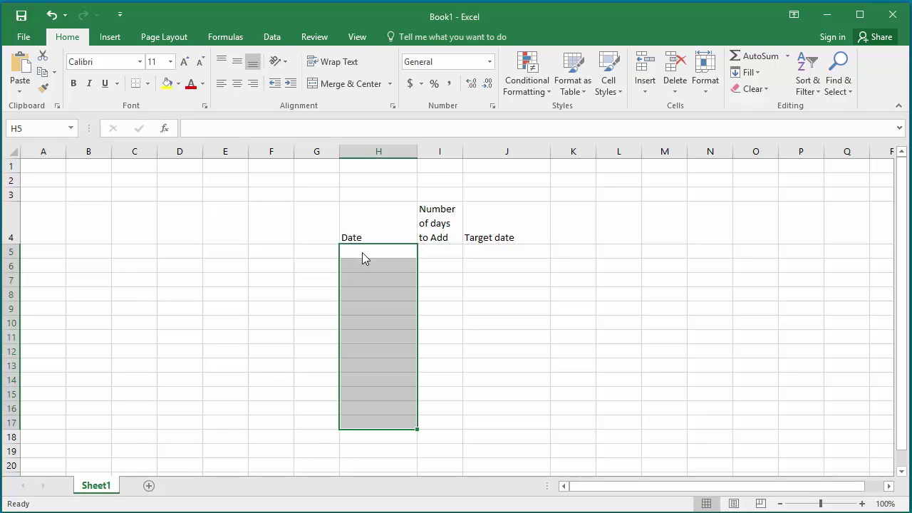
click(362, 253)
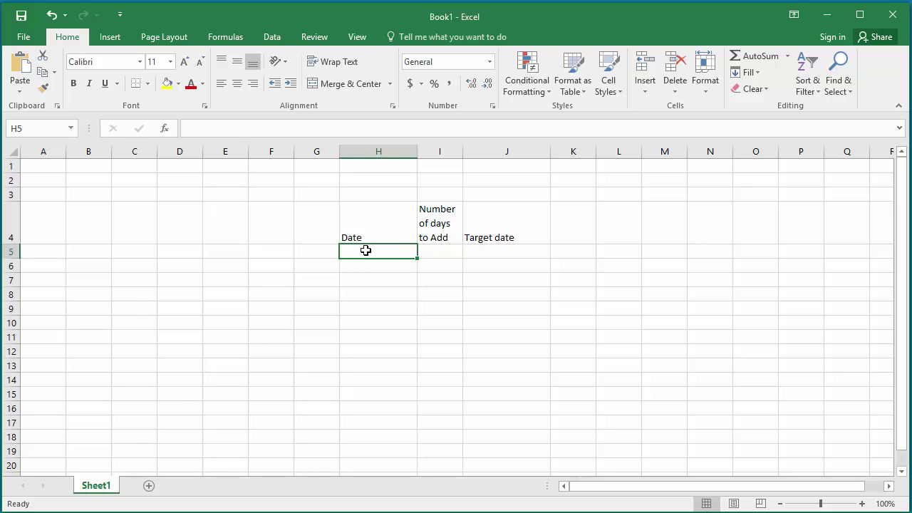
drag(366, 255, 373, 417)
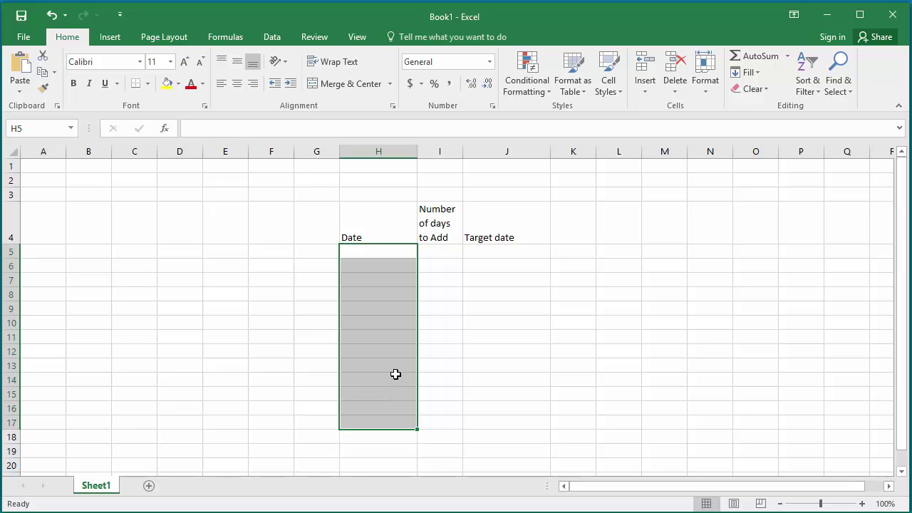
Apply the Date number format (3/14/2012 style) to H5:H17 through Format Cells.
right_click(384, 334)
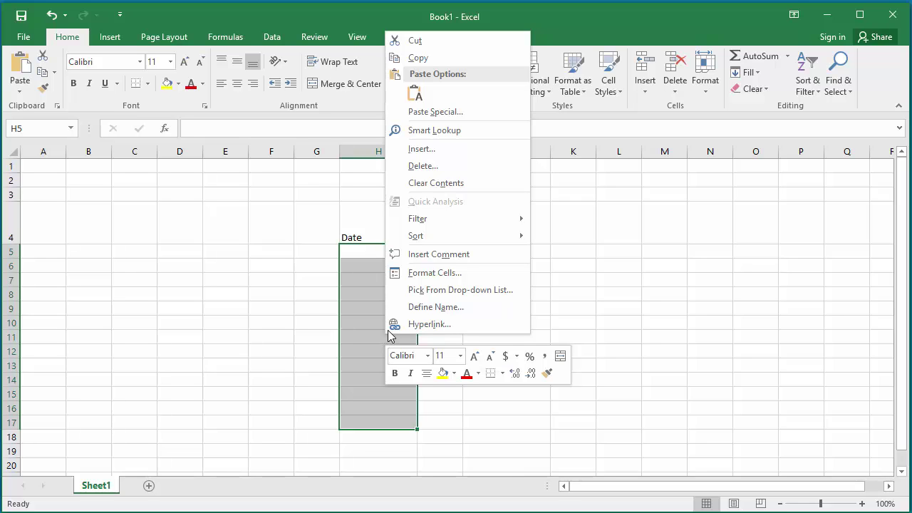
click(443, 280)
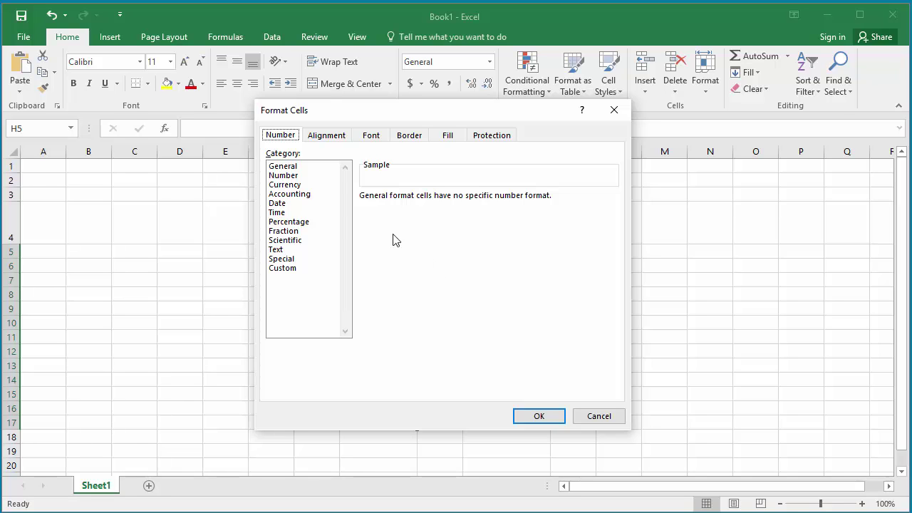
click(277, 203)
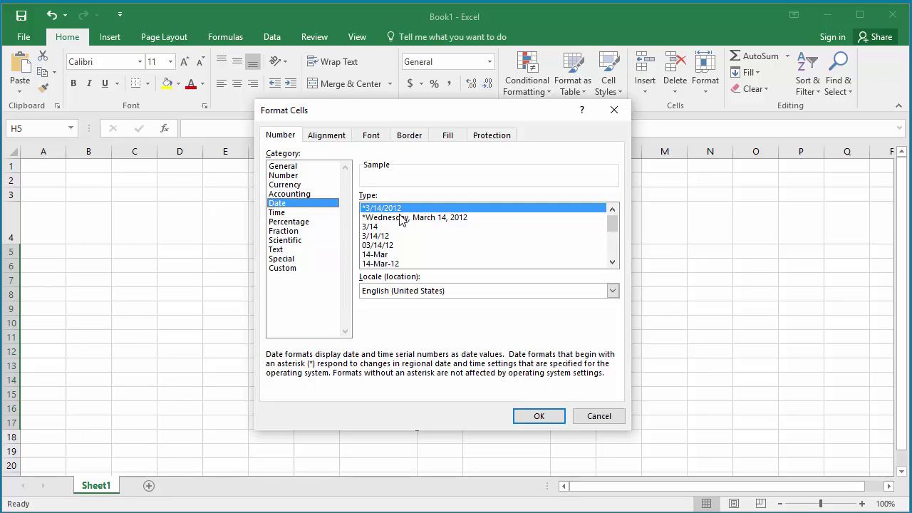
click(540, 416)
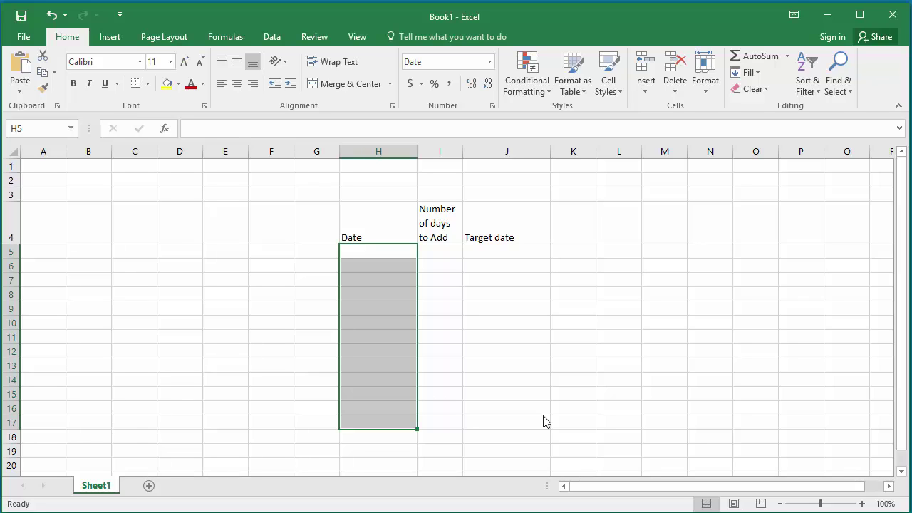
Enter 4/15/2016, 5/3/2016, 6/7/2016 and 7/27/2016 in H5 to H8, fixing H6's year.
click(369, 254)
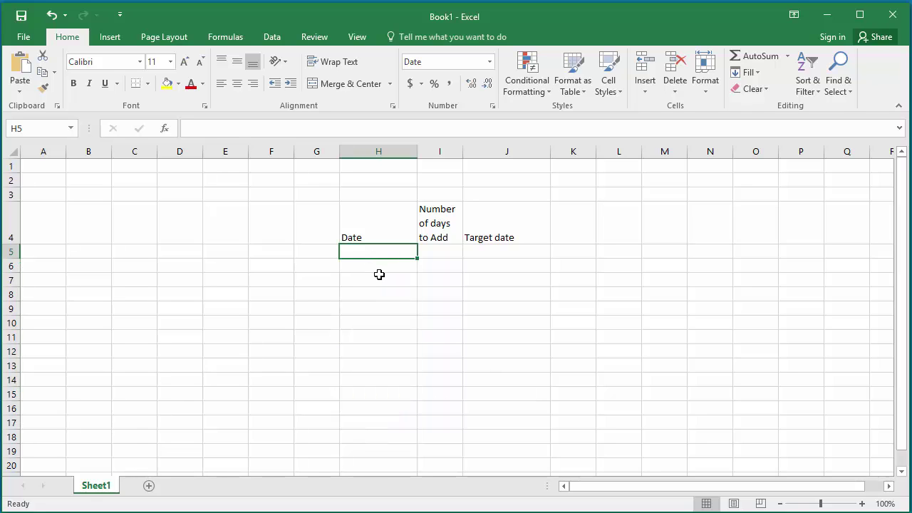
text(04/)
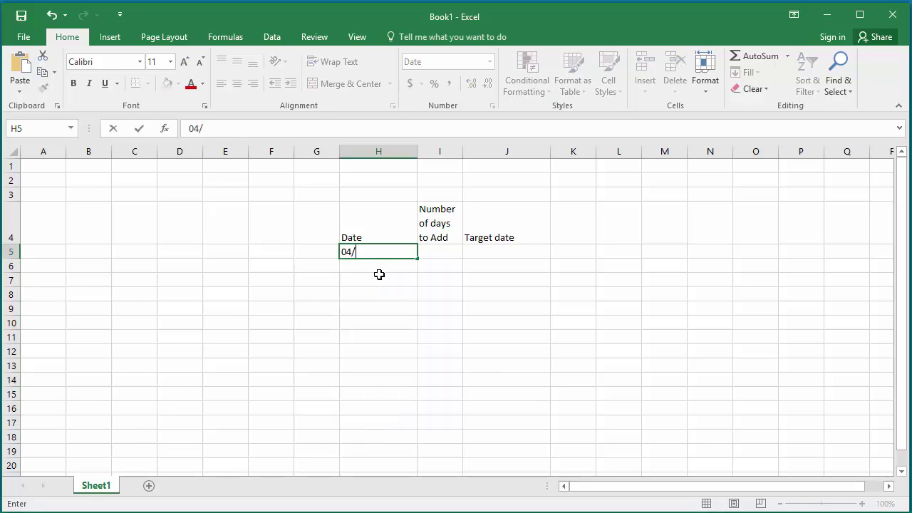
text(15/16)
key(Return)
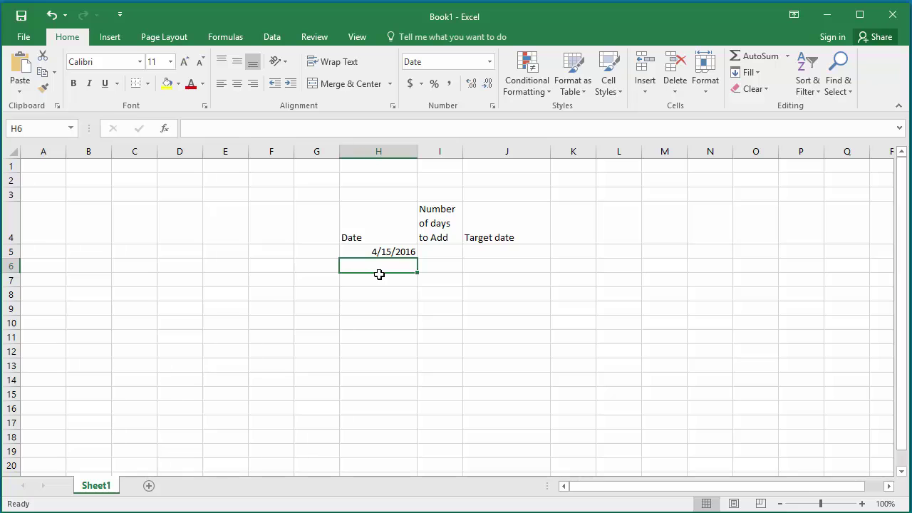
text(0)
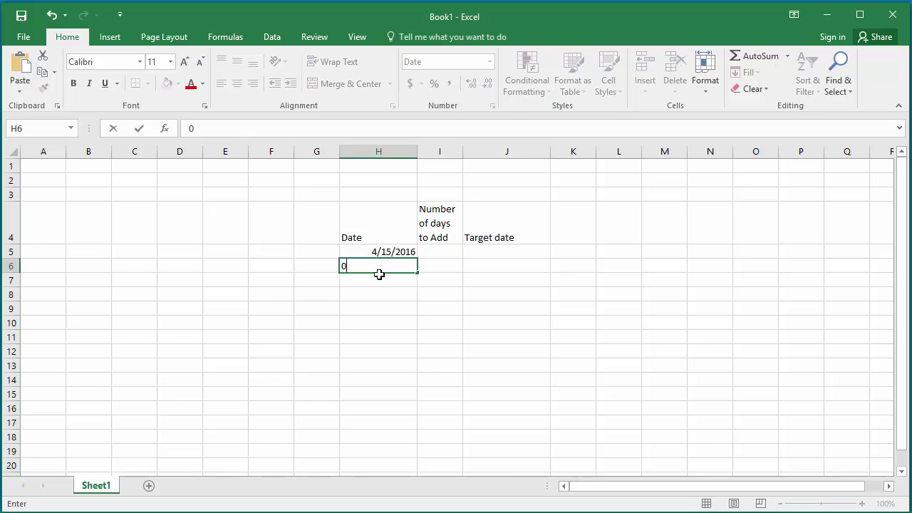
text(5/03/15)
key(BackSpace)
text(6)
key(Return)
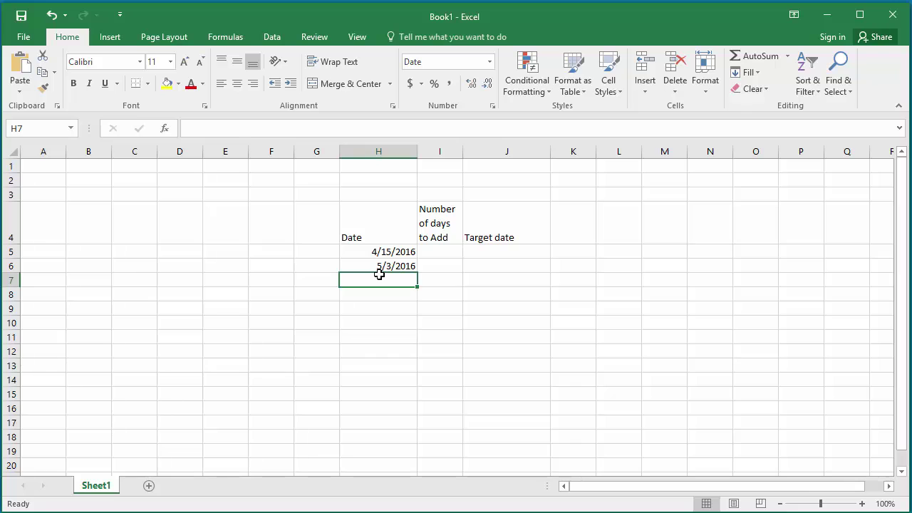
text(06/)
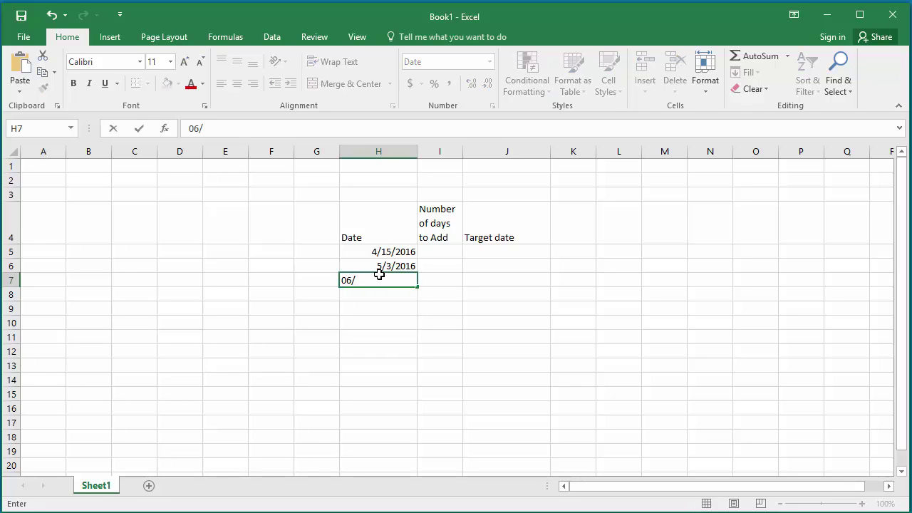
text(07/16)
key(Return)
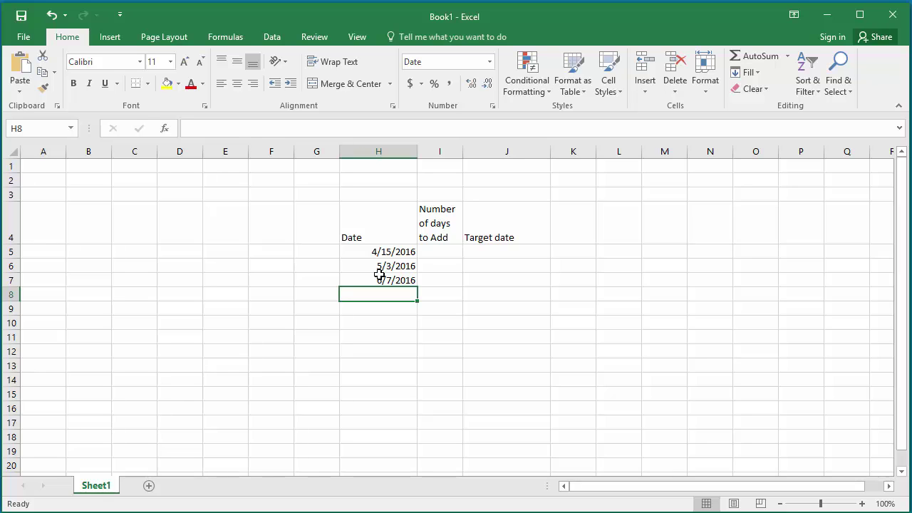
text(07)
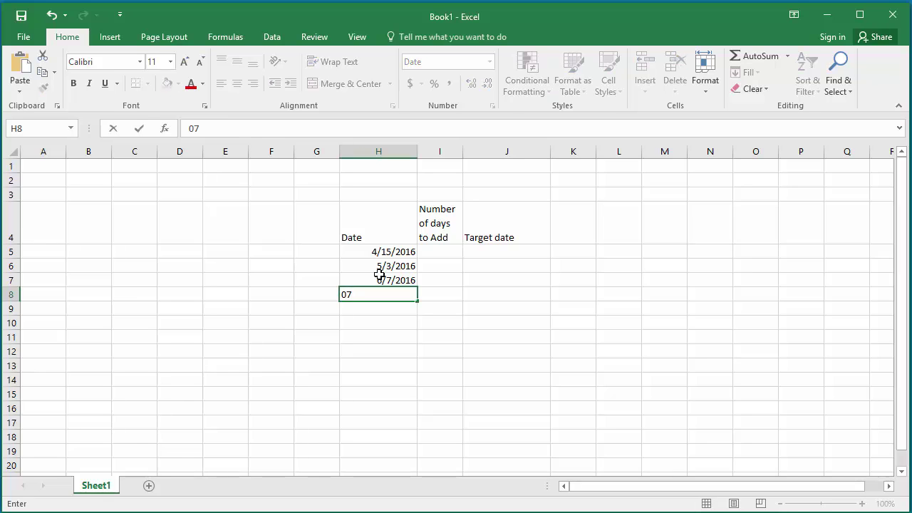
text(/27/16)
key(Tab)
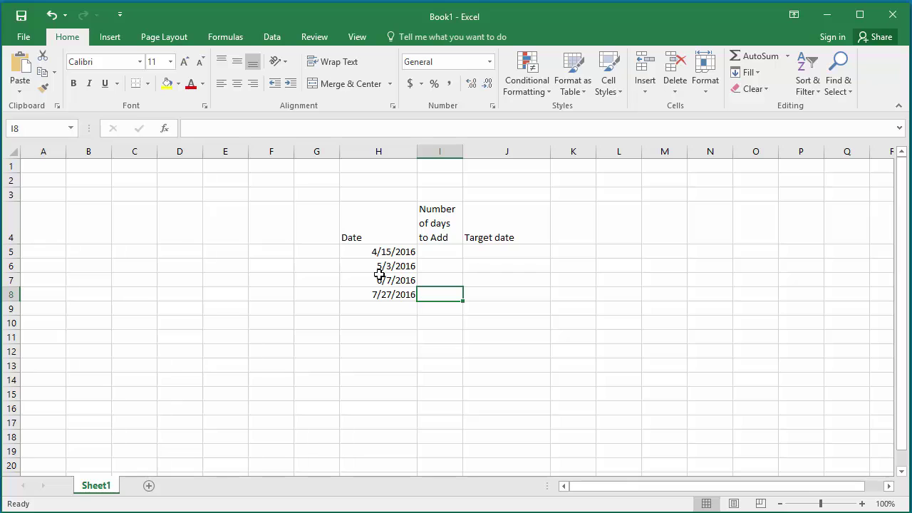
Enter the day counts 10, 15, 20 and 30 in cells I5 to I8.
key(Up)
key(Up)
key(Up)
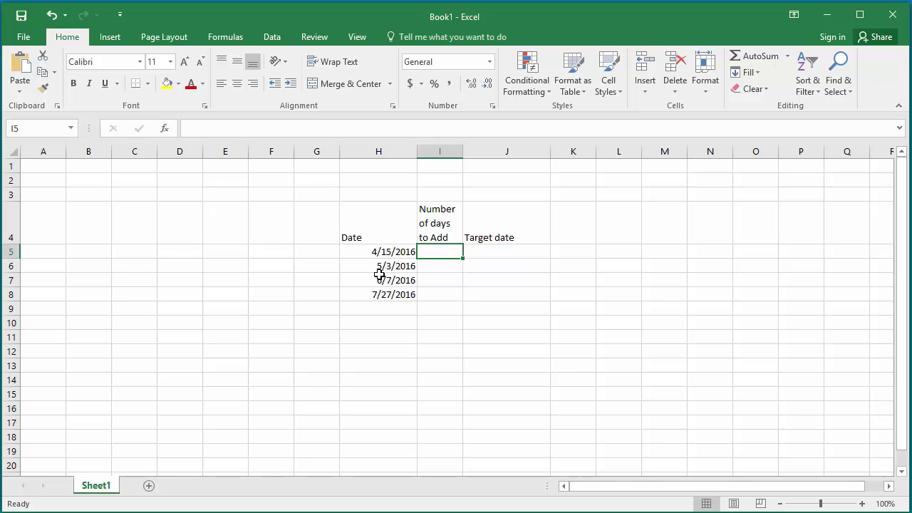
text(10)
key(Return)
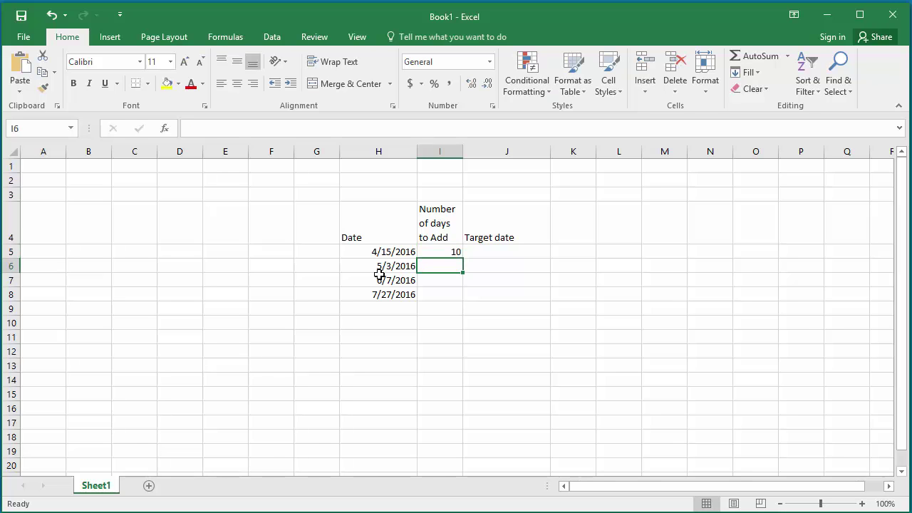
text(15)
key(Return)
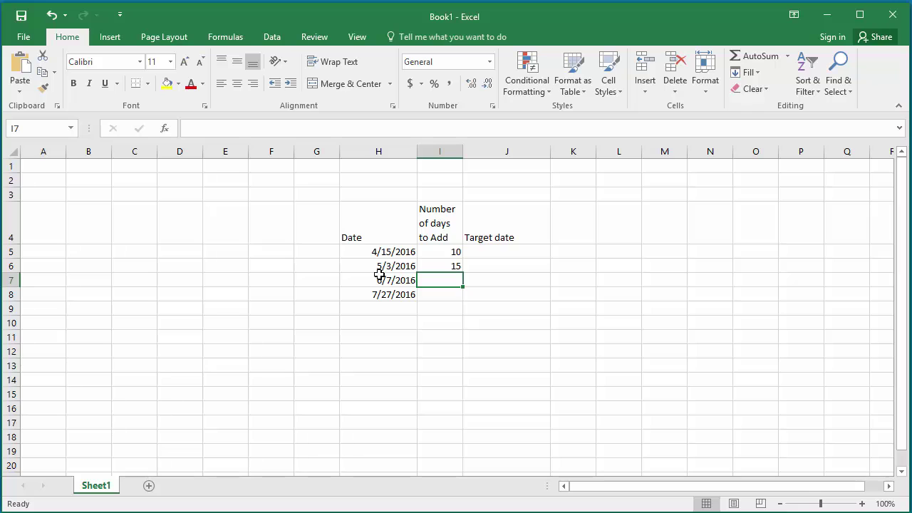
text(20)
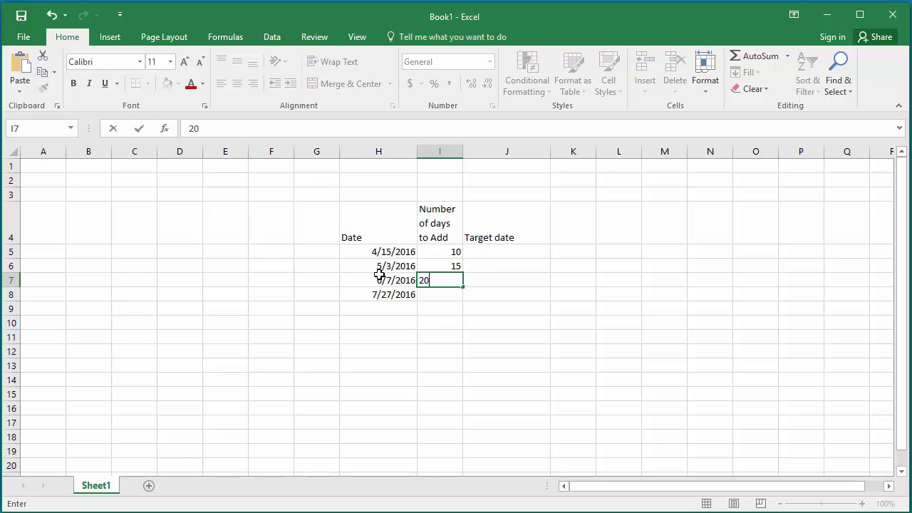
key(Return)
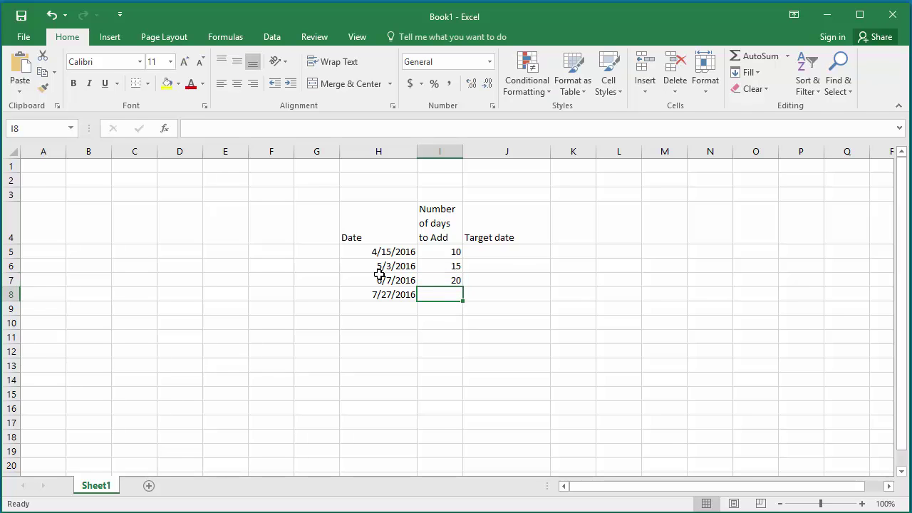
text(30)
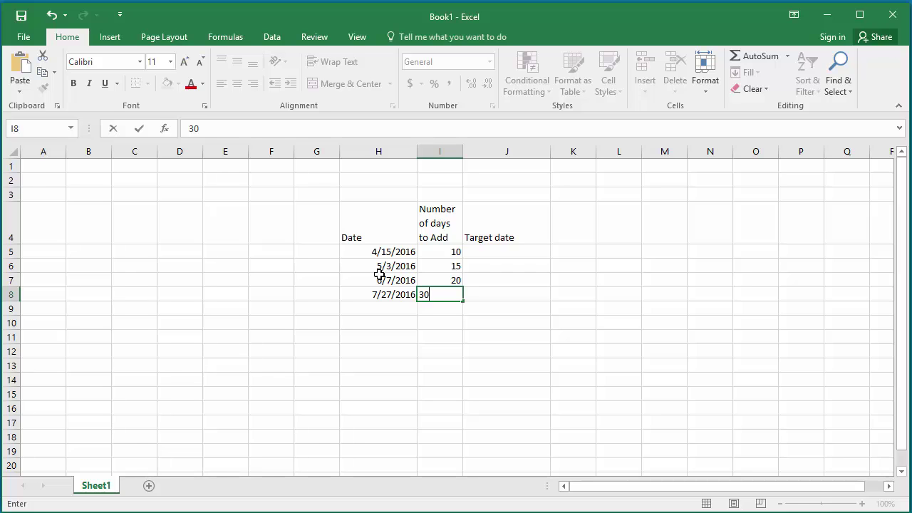
key(Tab)
key(Up)
key(Up)
key(Up)
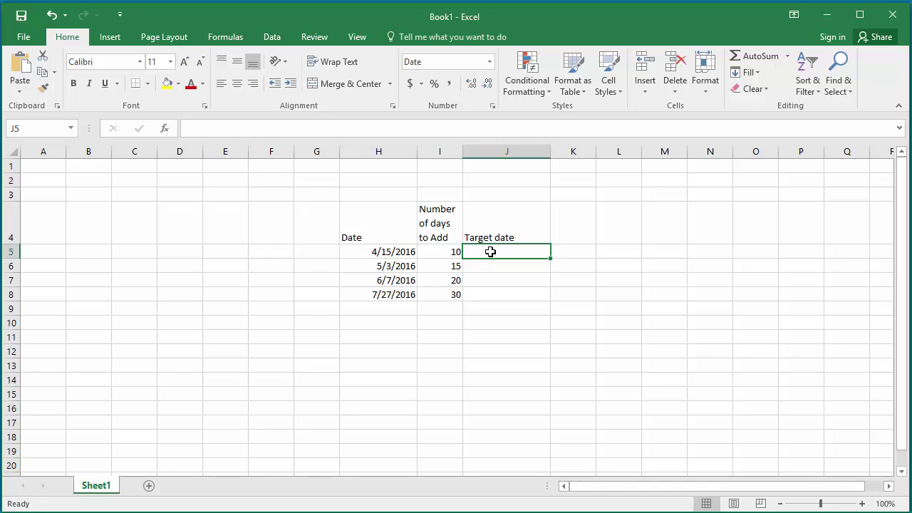
Enter the formula =H5+I5 in J5 so it shows 4/25/2016.
click(219, 130)
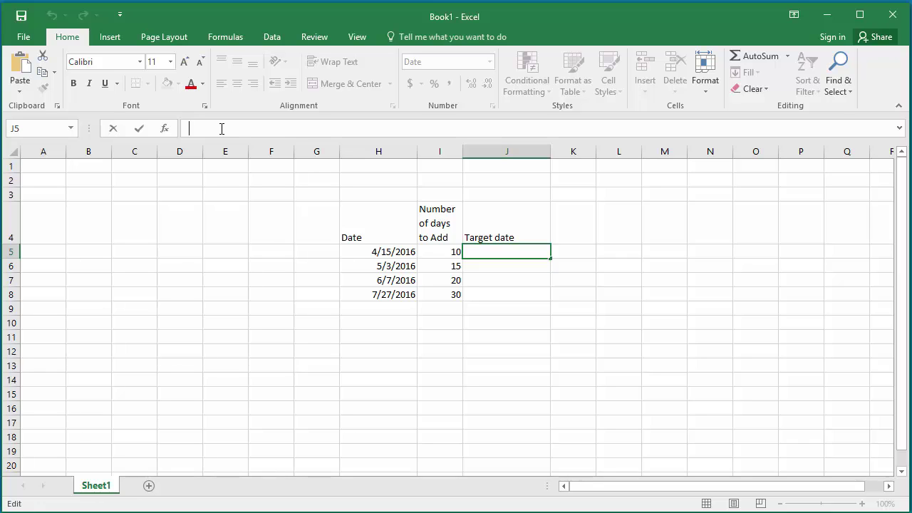
text(=)
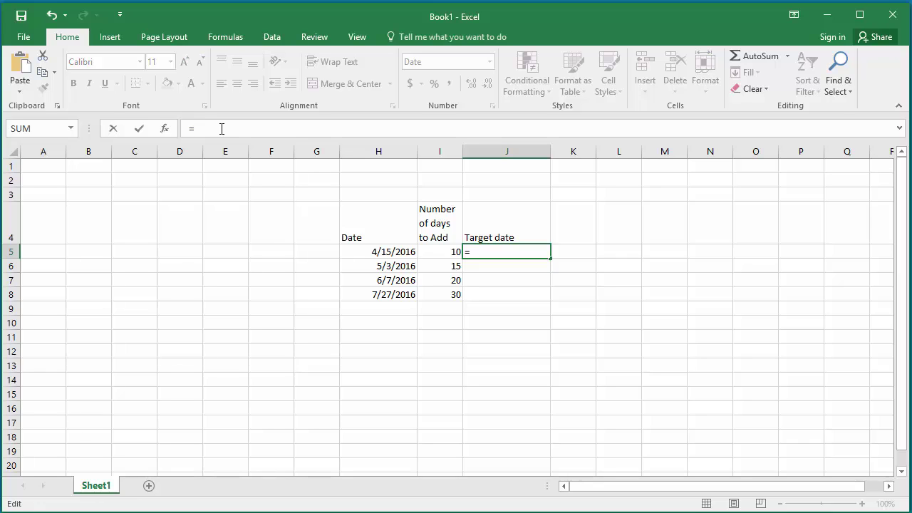
text(H5)
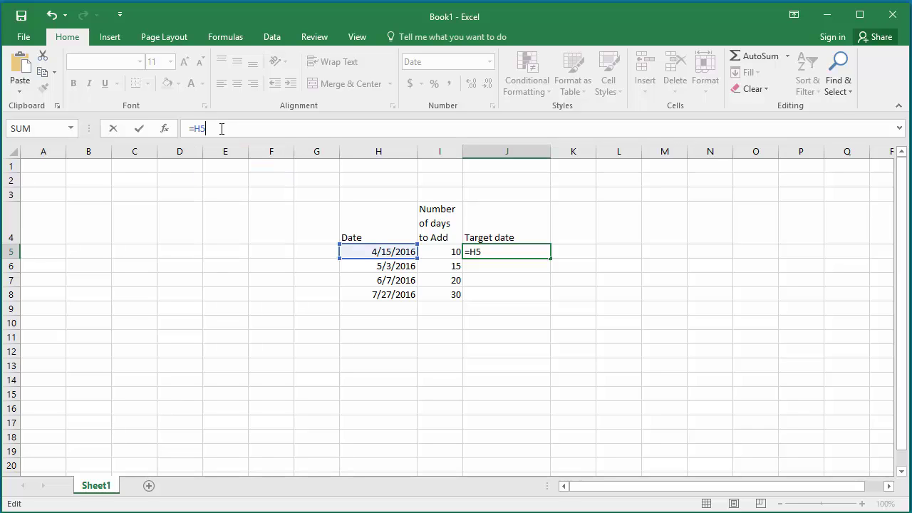
text(+I)
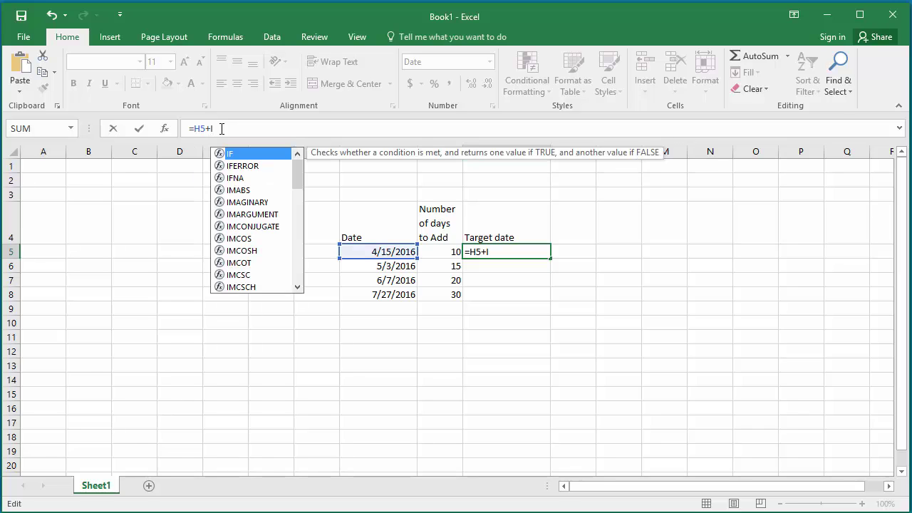
text(5)
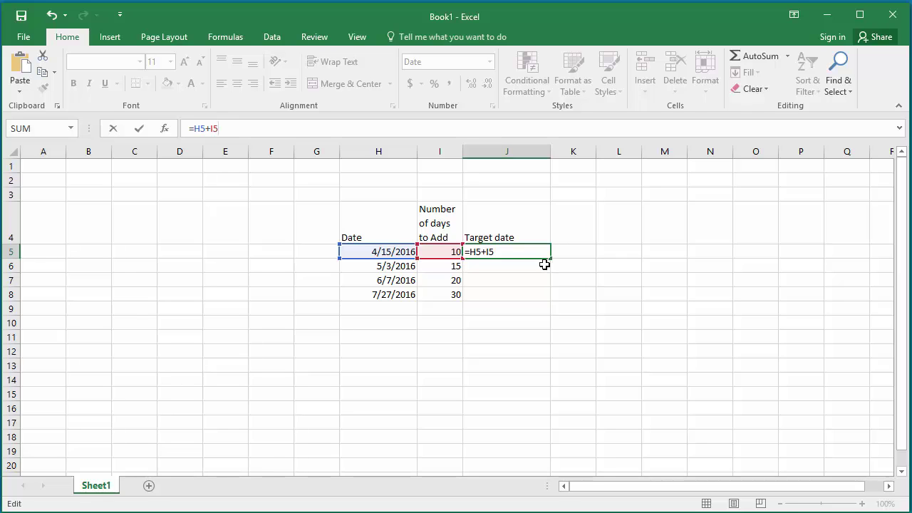
key(Return)
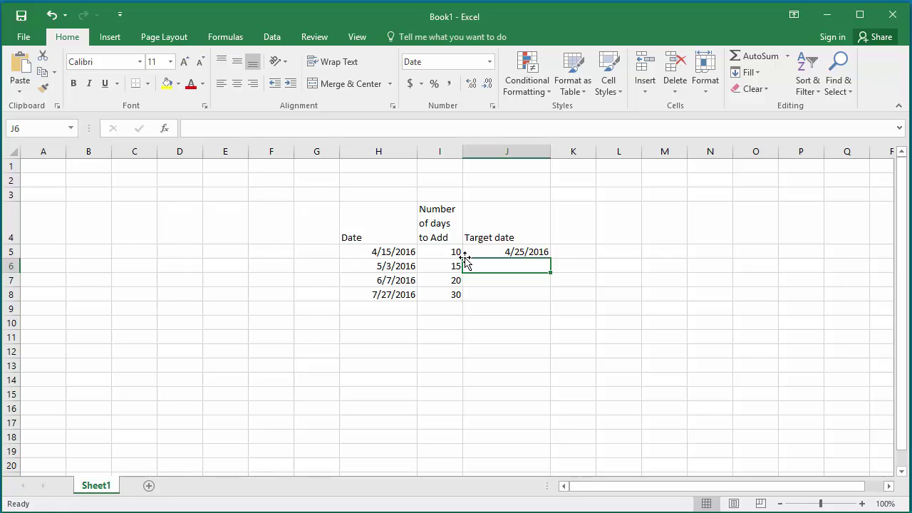
Copy the J5 formula down to J8, yielding 5/18/2016, 6/27/2016 and 8/26/2016.
click(526, 253)
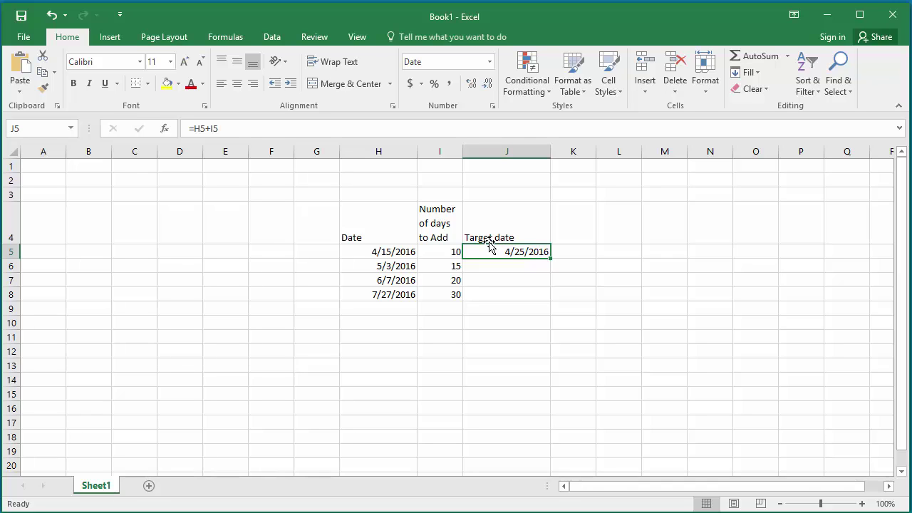
double_click(550, 257)
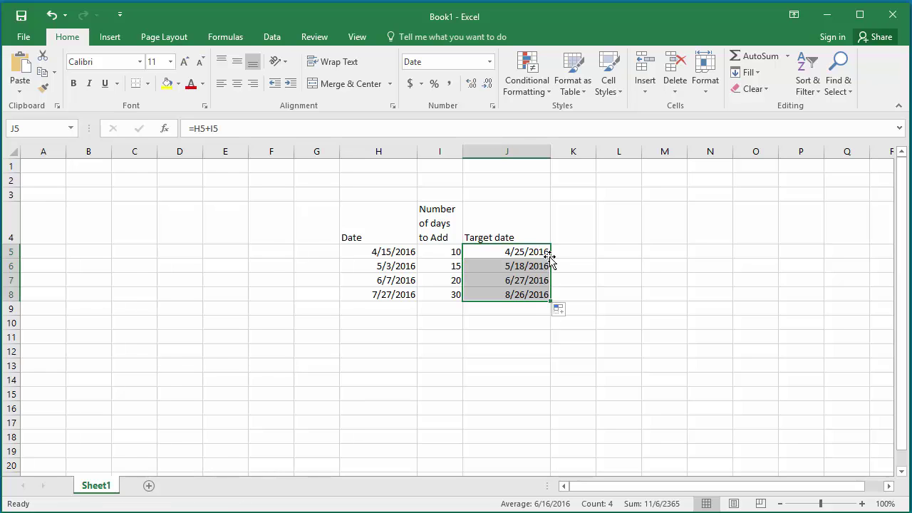